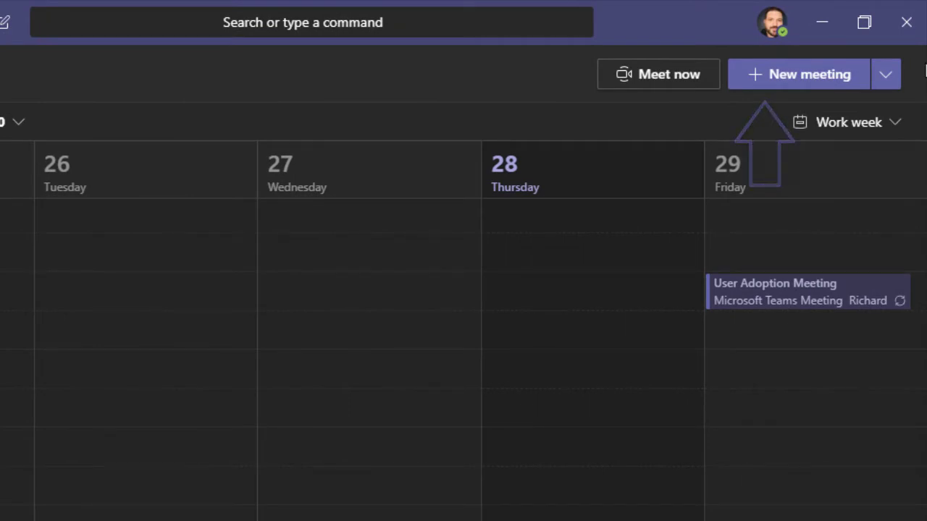
- Start a new live event from the calendar and title it "All Staff Meeting"
{"action": "left_click", "coordinate": [890, 74]}
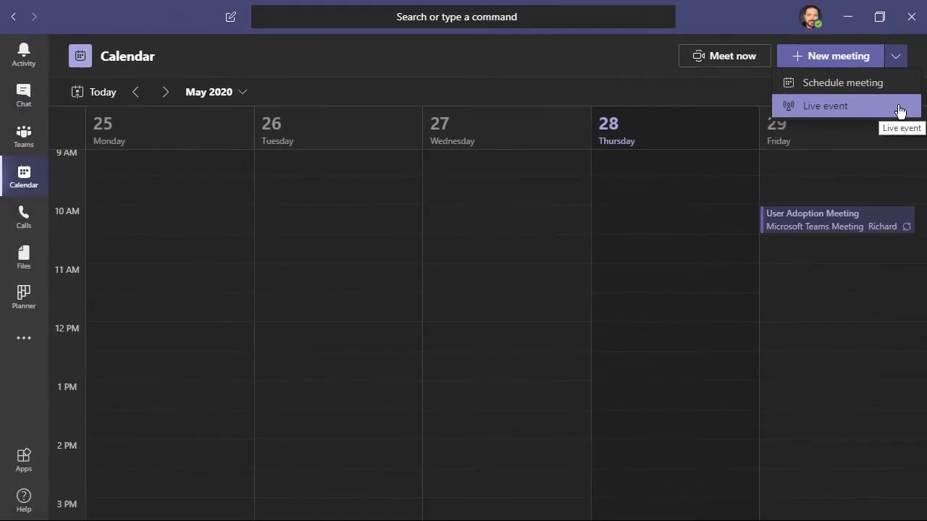
{"action": "left_click", "coordinate": [826, 106]}
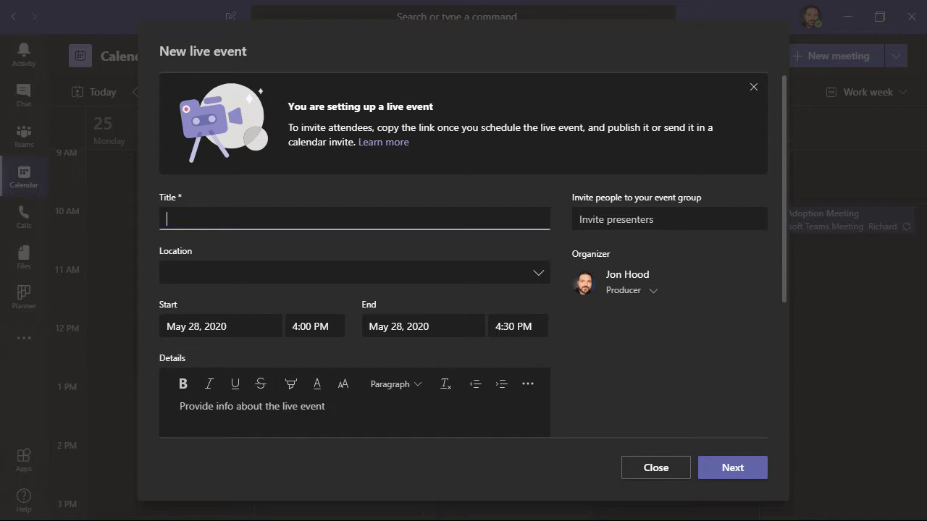
{"action": "type", "text": "All Staff Meeting"}
{"action": "key", "text": "Tab"}
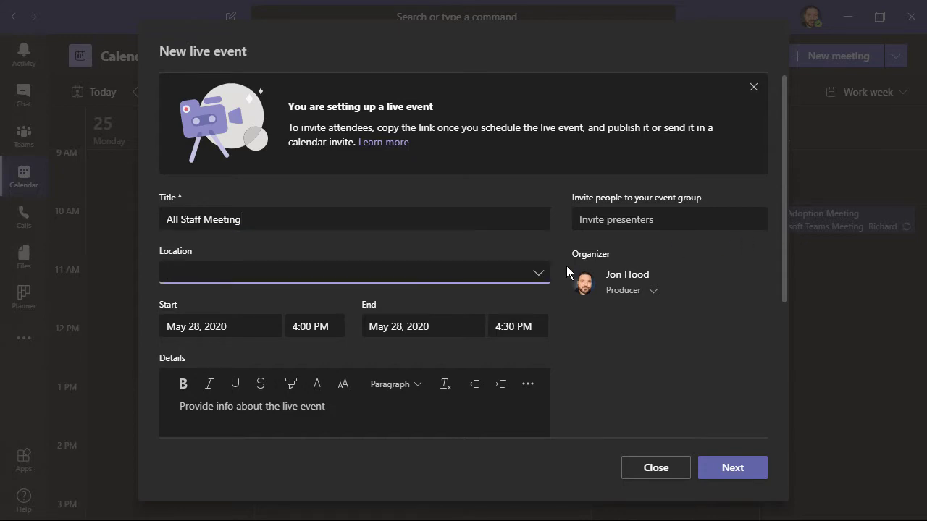
- Set the live event's location to the Redwood conference room
{"action": "left_click", "coordinate": [539, 274]}
{"action": "left_click", "coordinate": [516, 304]}
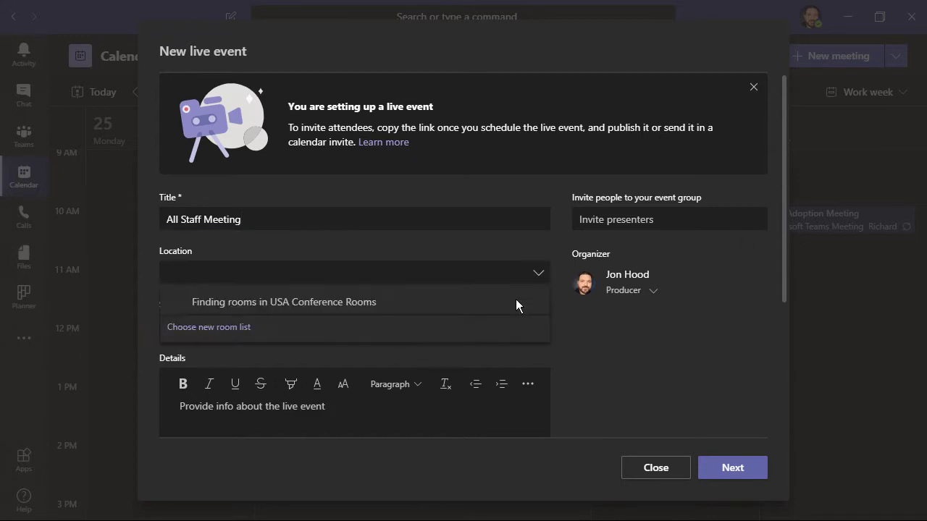
{"action": "left_click", "coordinate": [498, 325]}
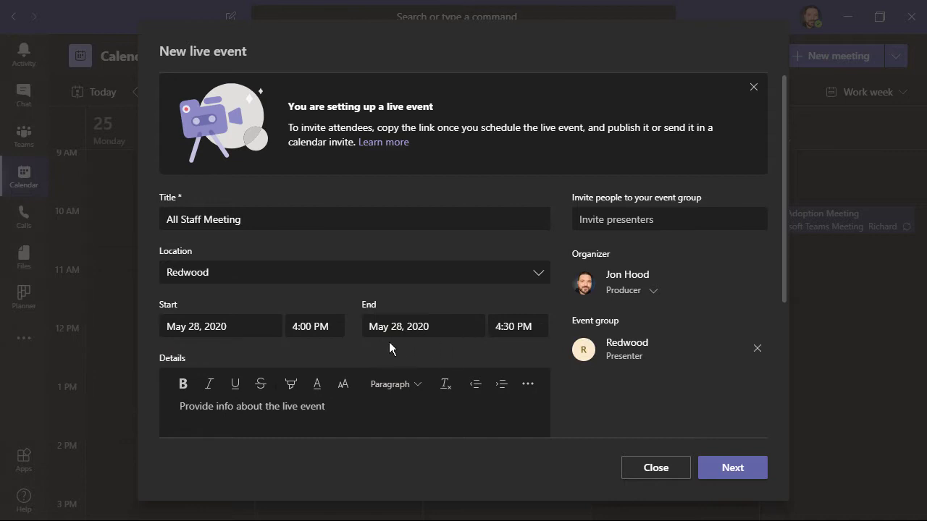
- Set both the start and end dates of the live event to May 29, 2020
{"action": "left_click", "coordinate": [275, 328]}
{"action": "left_click", "coordinate": [331, 351]}
{"action": "left_click", "coordinate": [415, 190]}
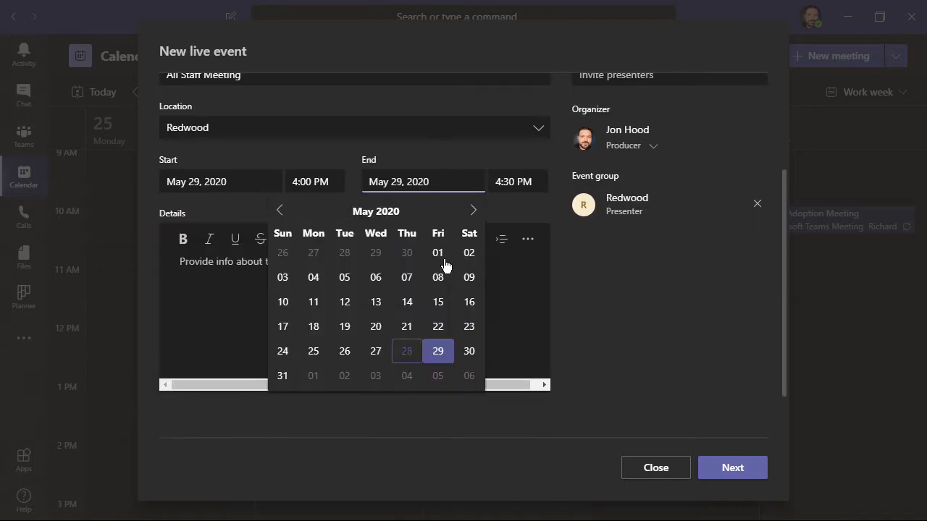
{"action": "left_click", "coordinate": [439, 354]}
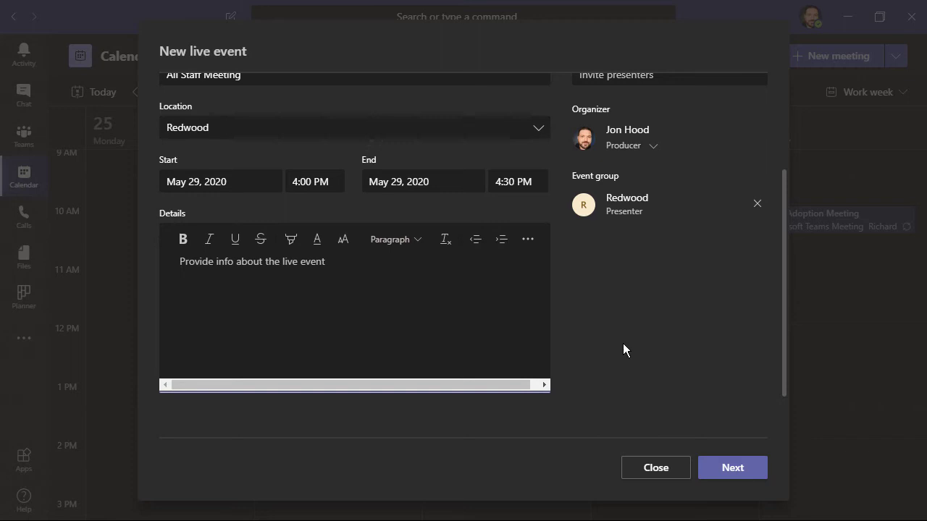
- Invite five colleagues to the event group as presenters, searching for each by first name
{"action": "scroll", "coordinate": [687, 299], "scroll_direction": "up", "scroll_amount": 3}
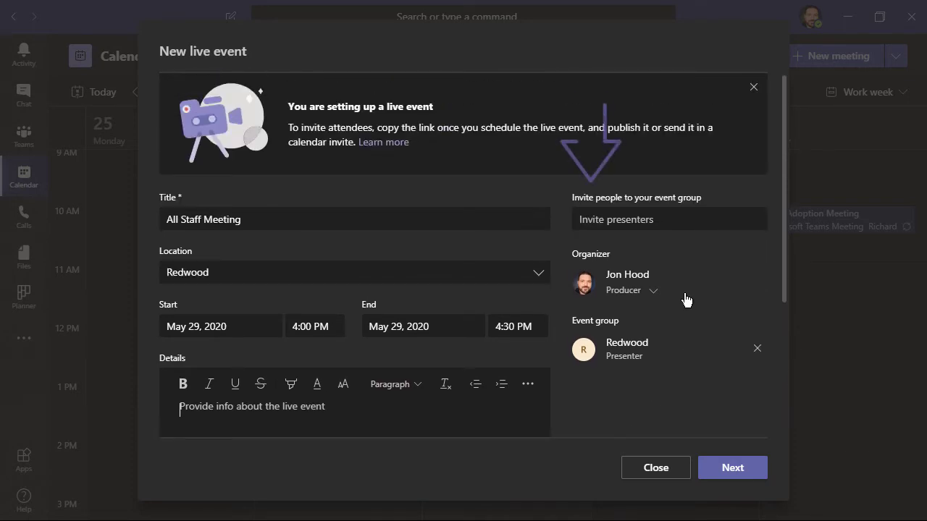
{"action": "left_click", "coordinate": [685, 225]}
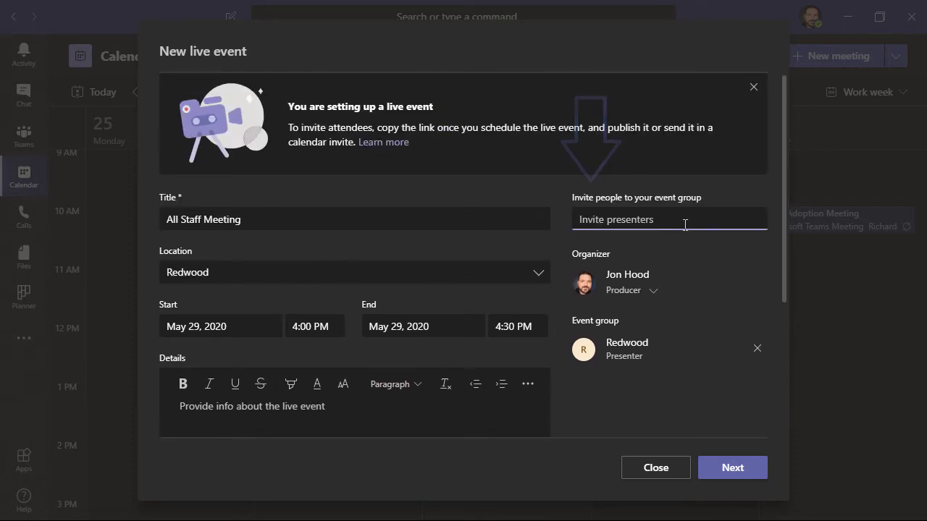
{"action": "type", "text": "sa"}
{"action": "key", "text": "Return"}
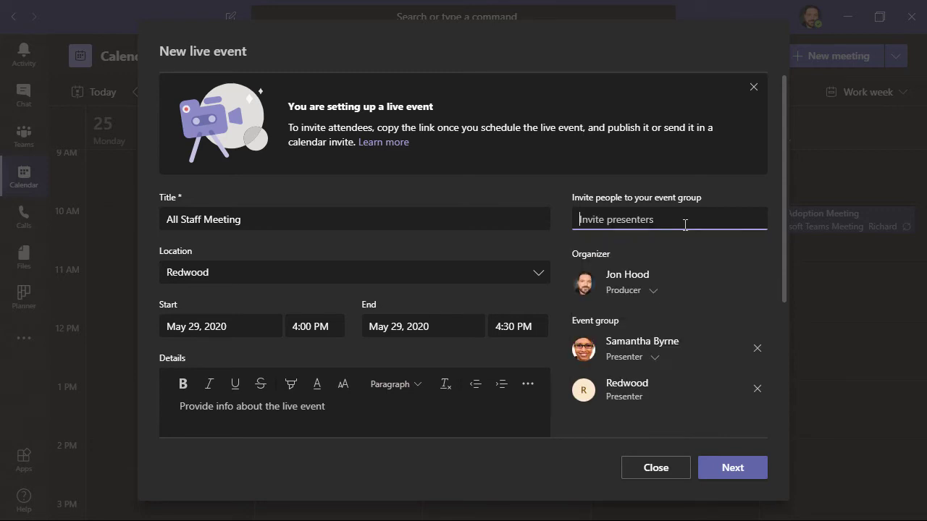
{"action": "type", "text": "ri"}
{"action": "key", "text": "Return"}
{"action": "type", "text": "joh"}
{"action": "key", "text": "Return"}
{"action": "type", "text": "dav"}
{"action": "key", "text": "Return"}
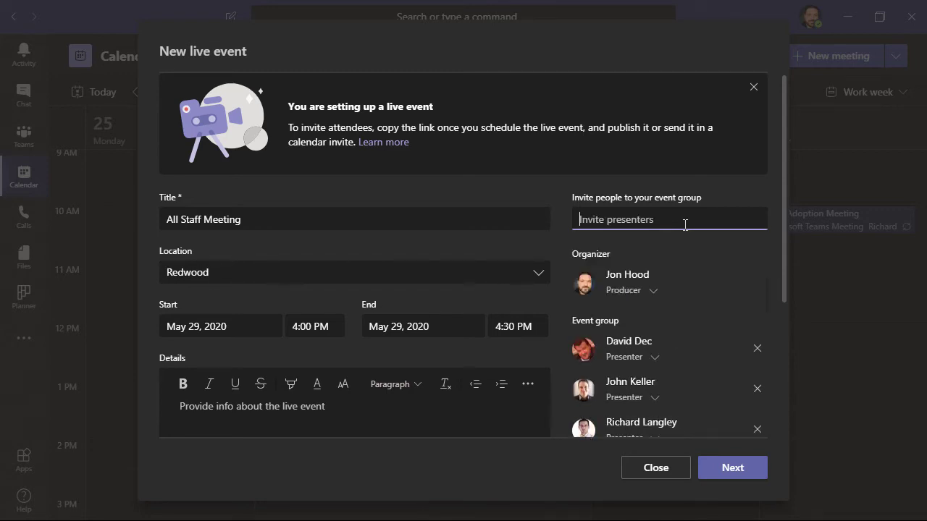
{"action": "type", "text": "dan"}
{"action": "key", "text": "Return"}
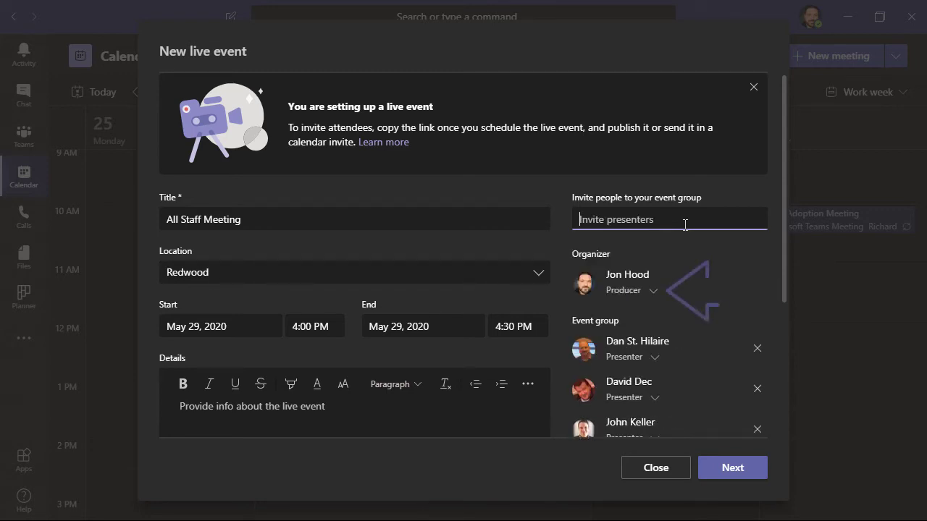
- Assign the Producer role to the organizer and one event group member, and continue to the live event permissions
{"action": "left_click", "coordinate": [652, 291]}
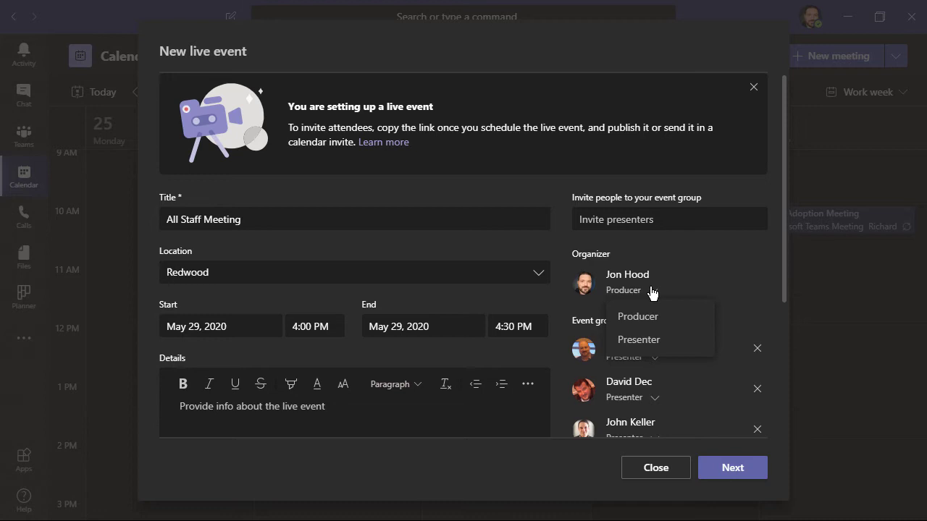
{"action": "left_click", "coordinate": [656, 316]}
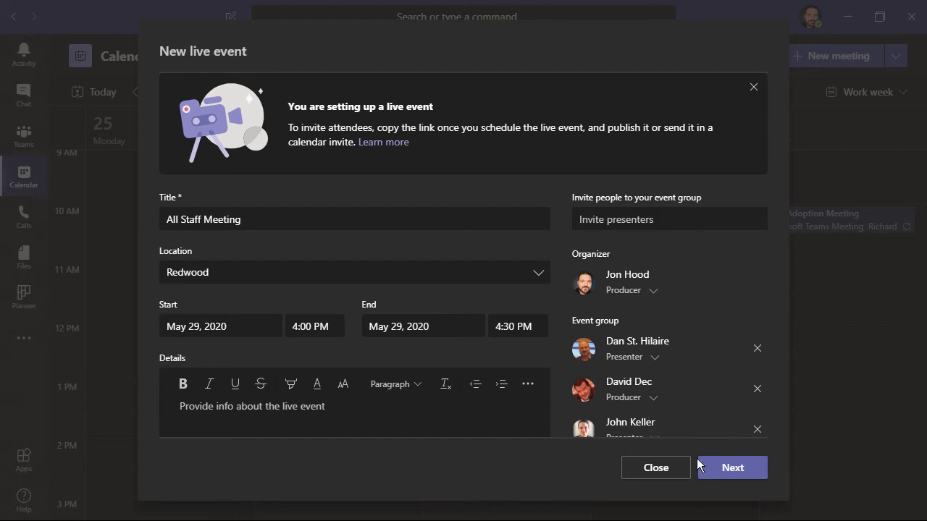
{"action": "left_click", "coordinate": [727, 467]}
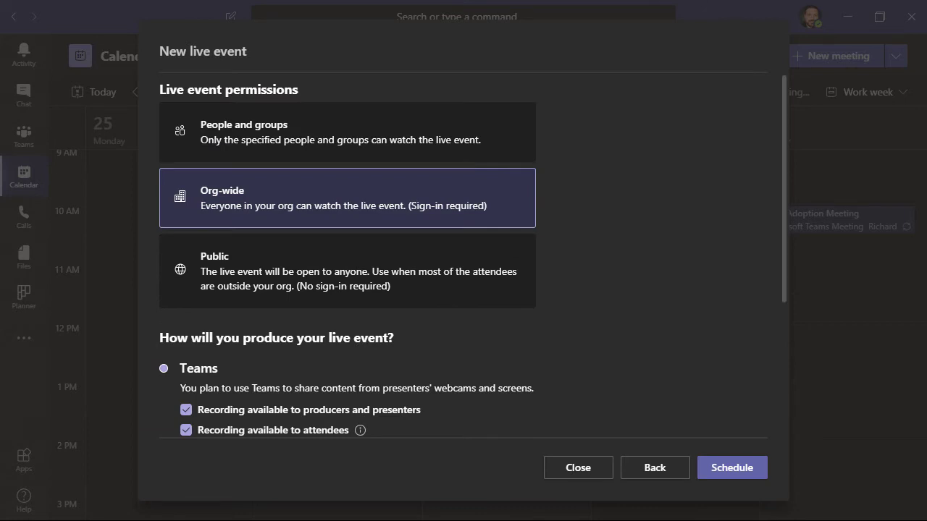
- Go through the People and groups and Org-wide permissions and set the live event to Public
{"action": "left_click", "coordinate": [510, 138]}
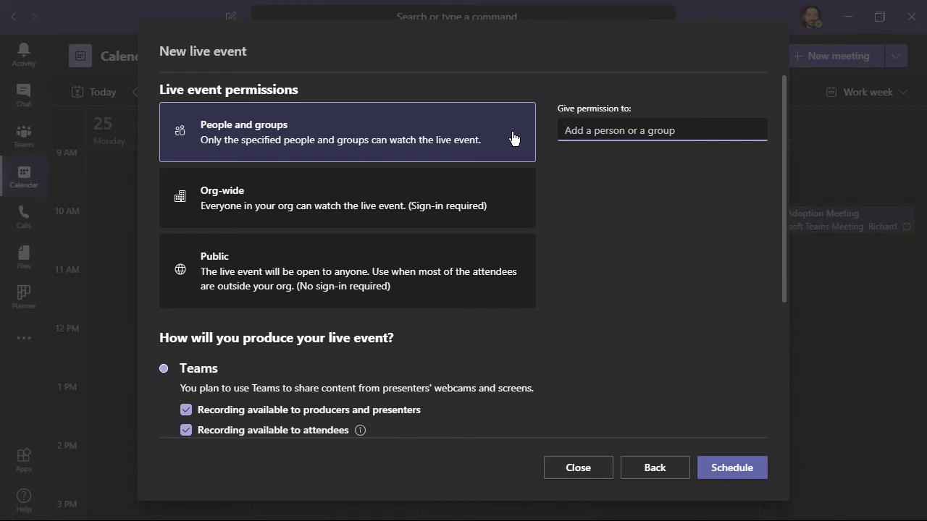
{"action": "left_click", "coordinate": [516, 201]}
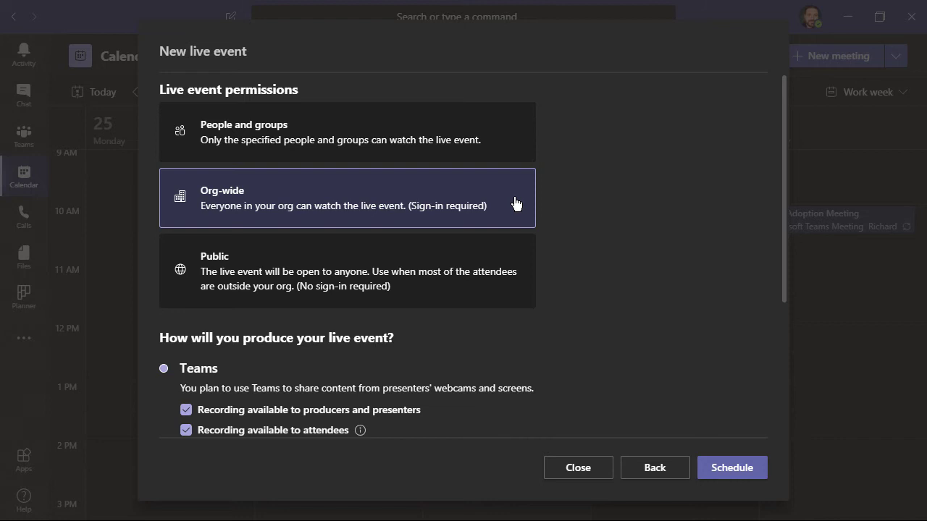
{"action": "left_click", "coordinate": [510, 262]}
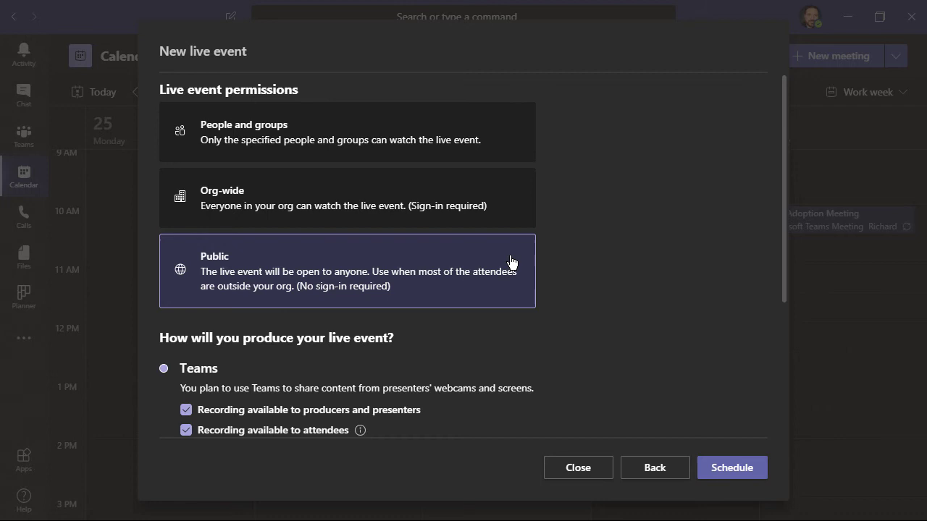
- Enable Q&A for the event produced in Teams and schedule the live event
{"action": "scroll", "coordinate": [511, 261], "scroll_direction": "down", "scroll_amount": 3}
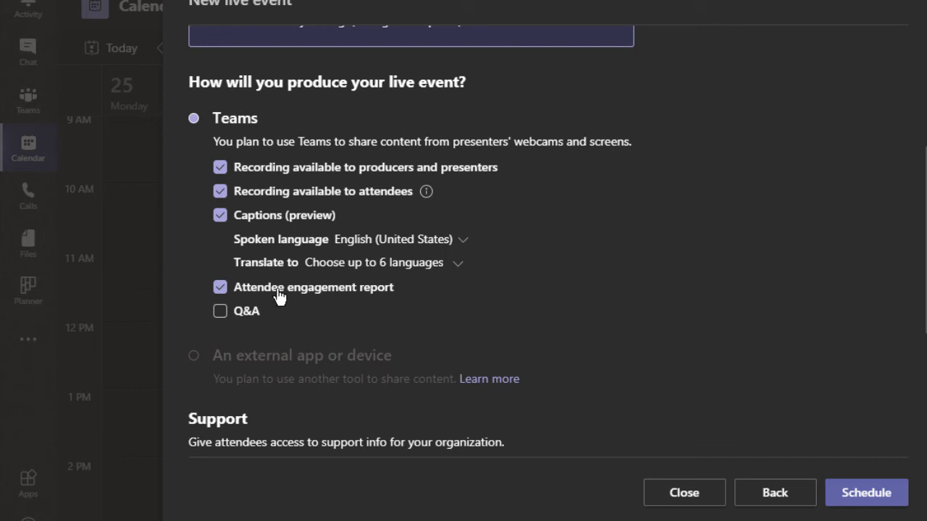
{"action": "left_click", "coordinate": [223, 312]}
{"action": "left_click", "coordinate": [894, 497]}
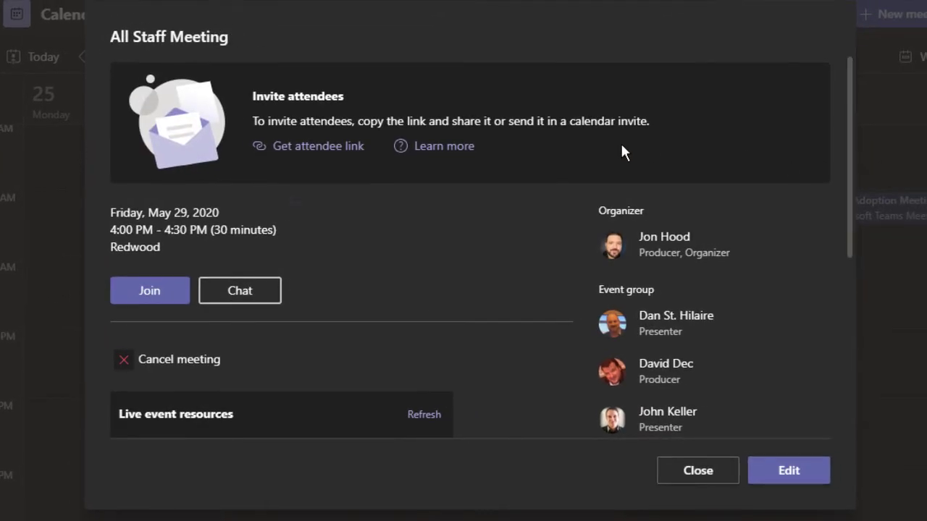
- Get the attendee link for the scheduled event, look over its live event resources, and close the event details
{"action": "left_click", "coordinate": [360, 148]}
{"action": "scroll", "coordinate": [425, 186], "scroll_direction": "down", "scroll_amount": 5}
{"action": "scroll", "coordinate": [424, 186], "scroll_direction": "up", "scroll_amount": 1}
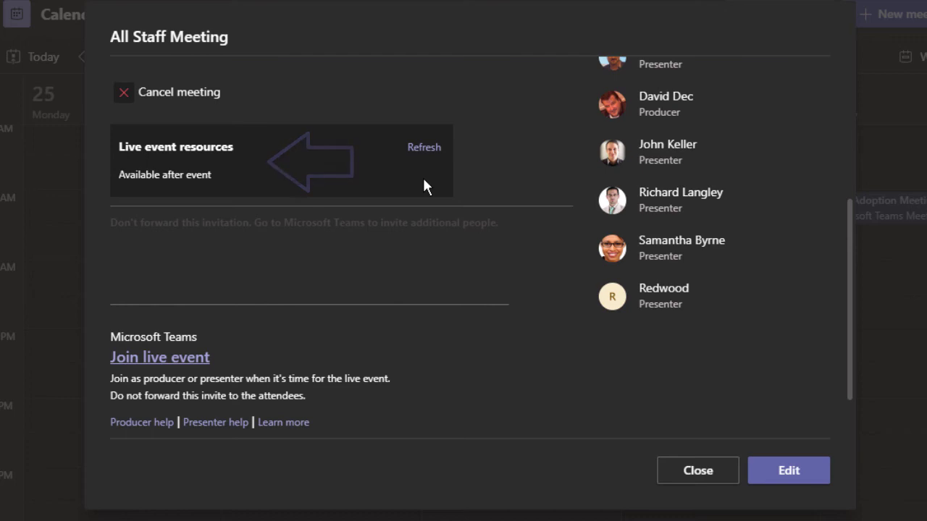
{"action": "left_click", "coordinate": [678, 486]}
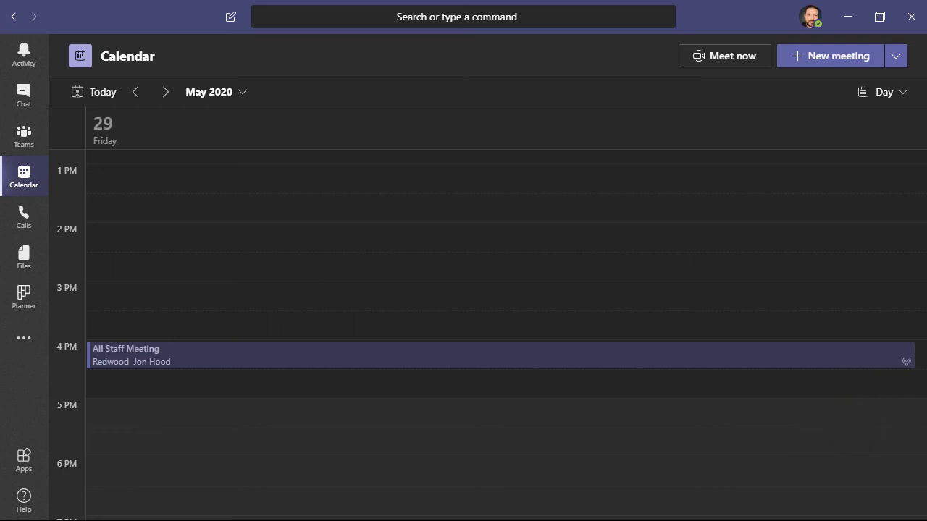
- Open the All Staff Meeting on the May 29 calendar to review its details and close it again
{"action": "left_click", "coordinate": [835, 351]}
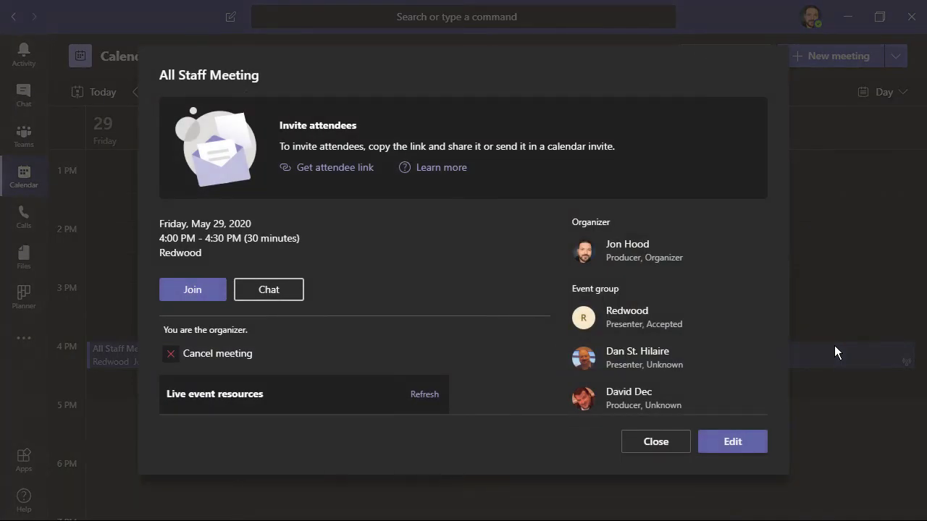
{"action": "left_click", "coordinate": [674, 443]}
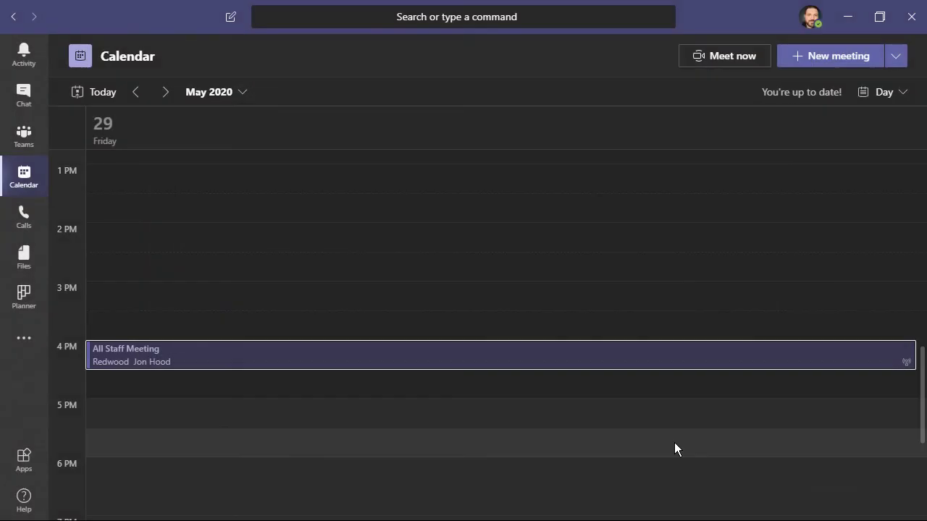